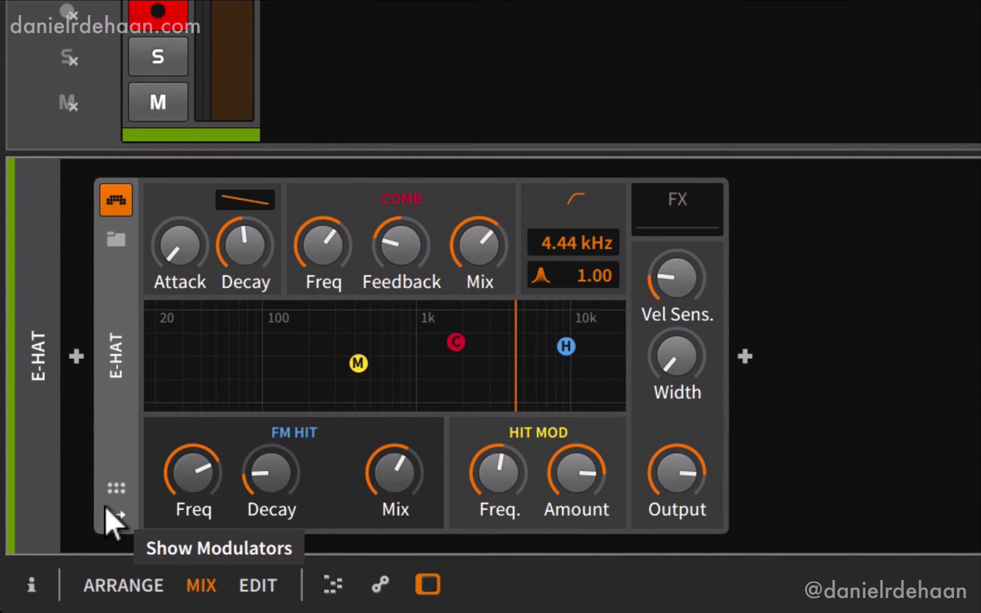
Show and hide the modulator slots, then lower and raise the FM hit mix
left_click(108, 513)
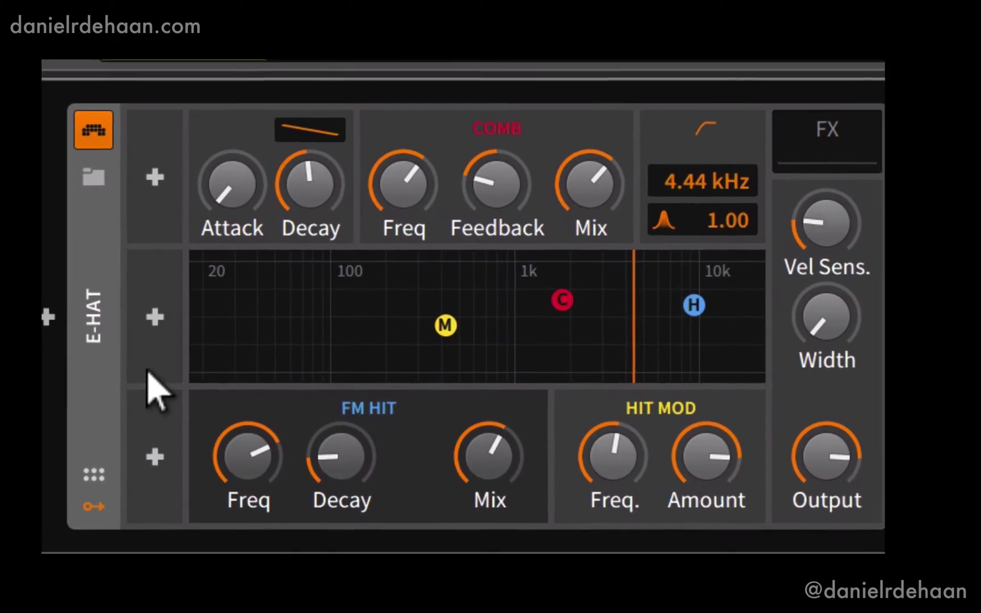
left_click(116, 514)
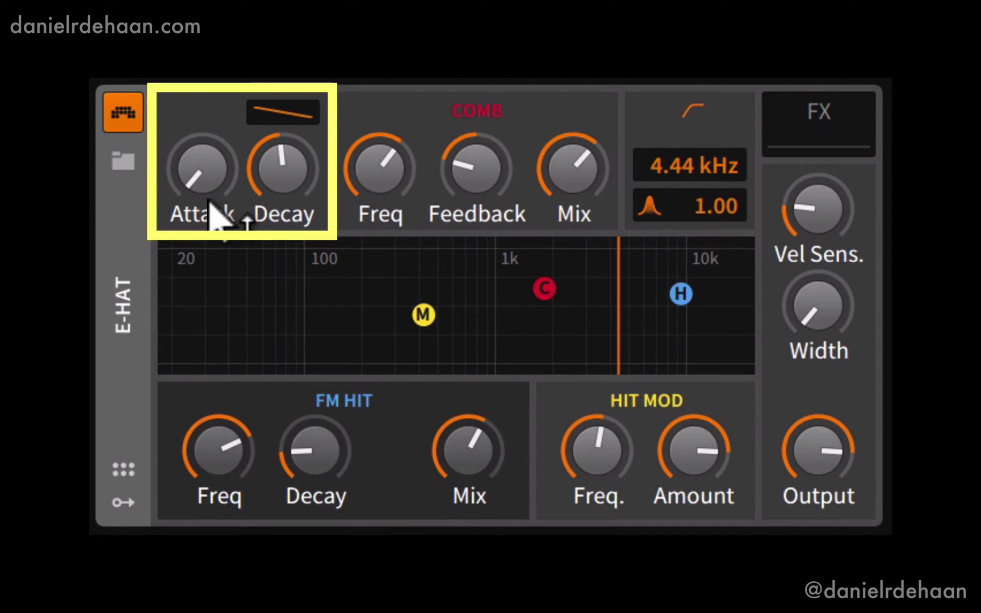
mouse_move(211, 207)
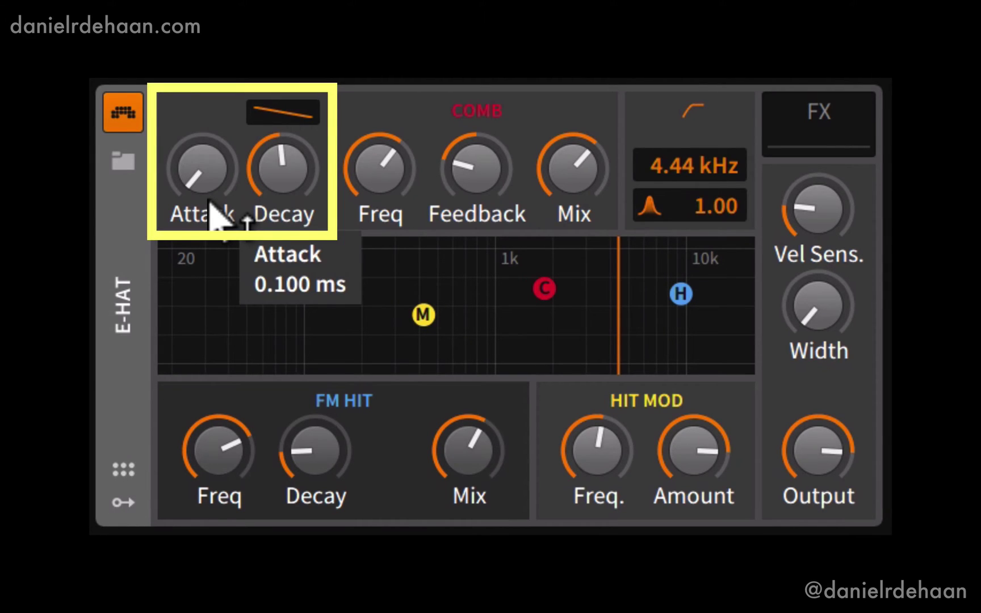
mouse_move(392, 204)
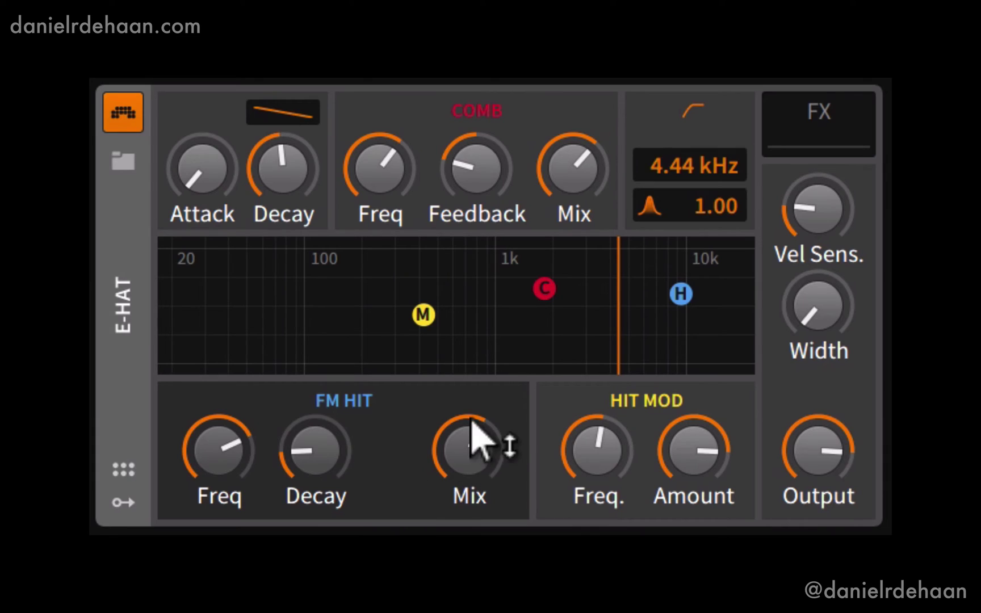
left_click_drag(465, 449, 464, 496)
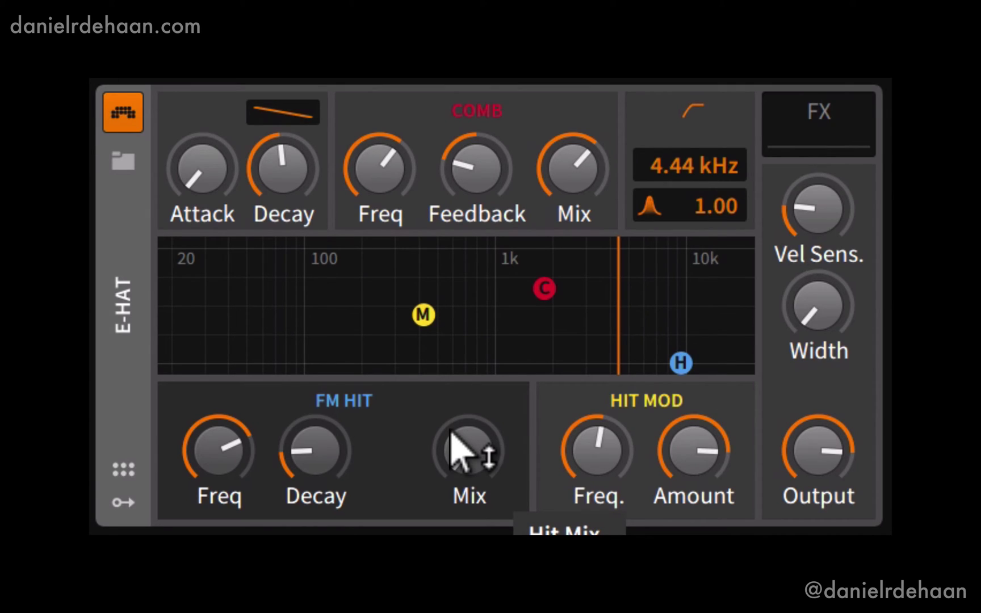
left_click_drag(452, 431, 452, 311)
Set decay to 1.271 s, raise FM hit decay, lower its frequency, cut high-pass to 831 Hz
left_click_drag(292, 165, 291, 134)
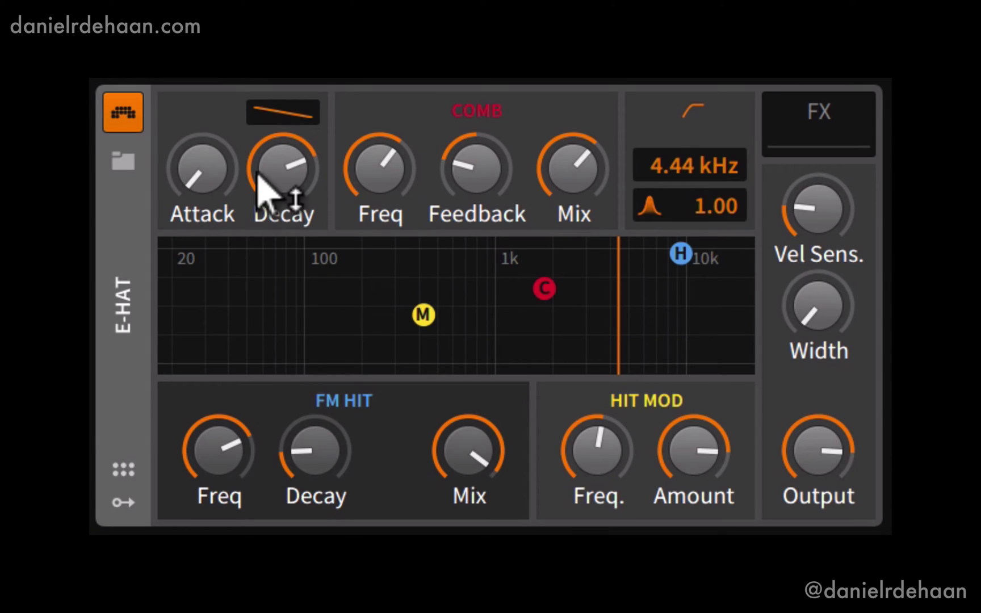
left_click_drag(284, 433, 284, 379)
left_click_drag(680, 253, 660, 253)
mouse_move(669, 158)
left_mouse_down()
mouse_move(668, 205)
mouse_move(665, 173)
left_mouse_up()
left_click_drag(434, 454, 434, 461)
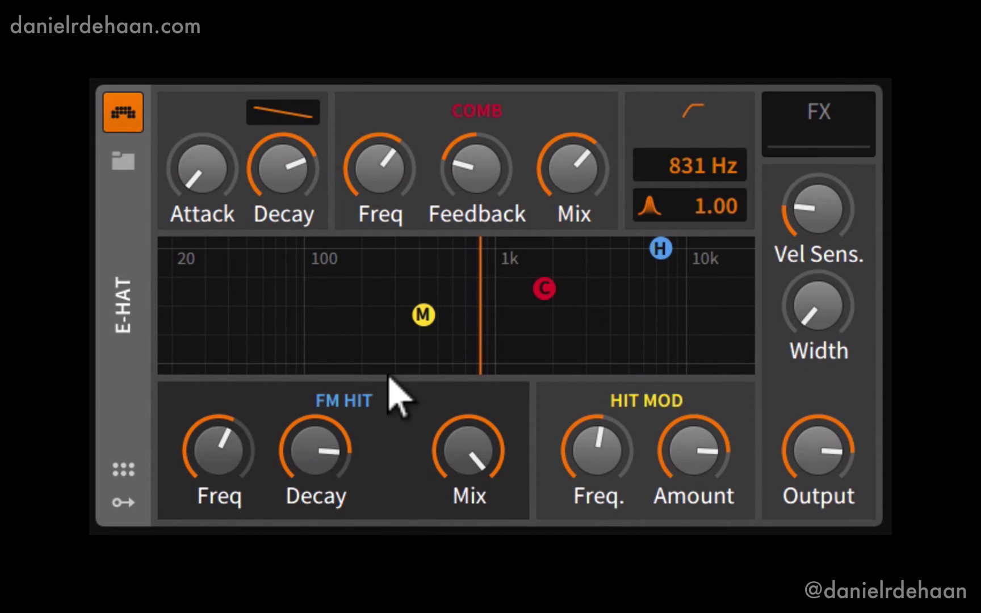
Turn the FM hit mix down nearly to its minimum after trying a higher level
mouse_move(454, 454)
left_mouse_down()
mouse_move(454, 536)
mouse_move(448, 454)
left_mouse_up()
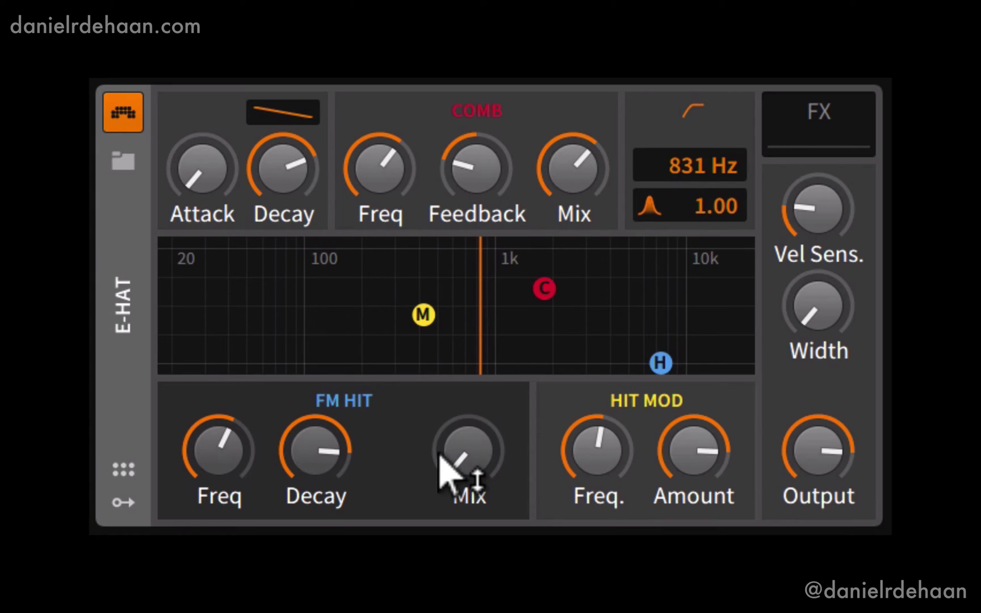
left_click_drag(448, 477, 448, 446)
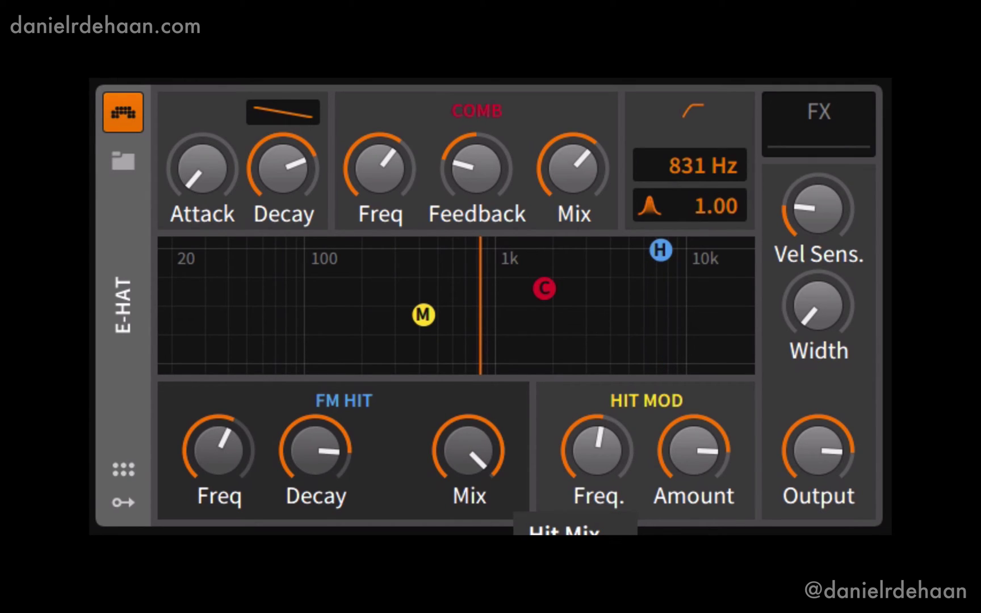
left_click_drag(445, 459, 445, 486)
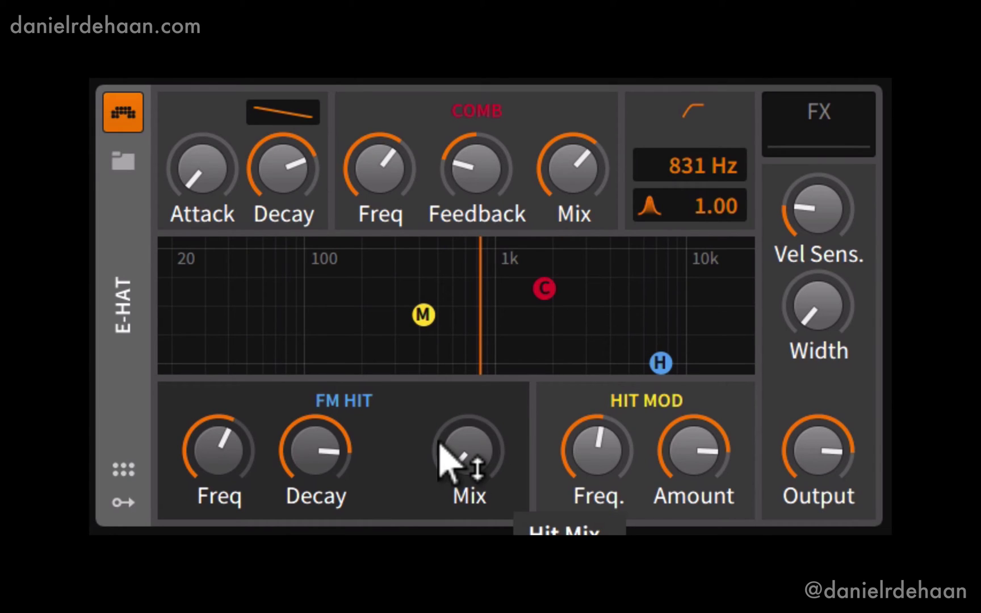
Test a higher envelope attack, then return it to 0.100 ms
mouse_move(194, 161)
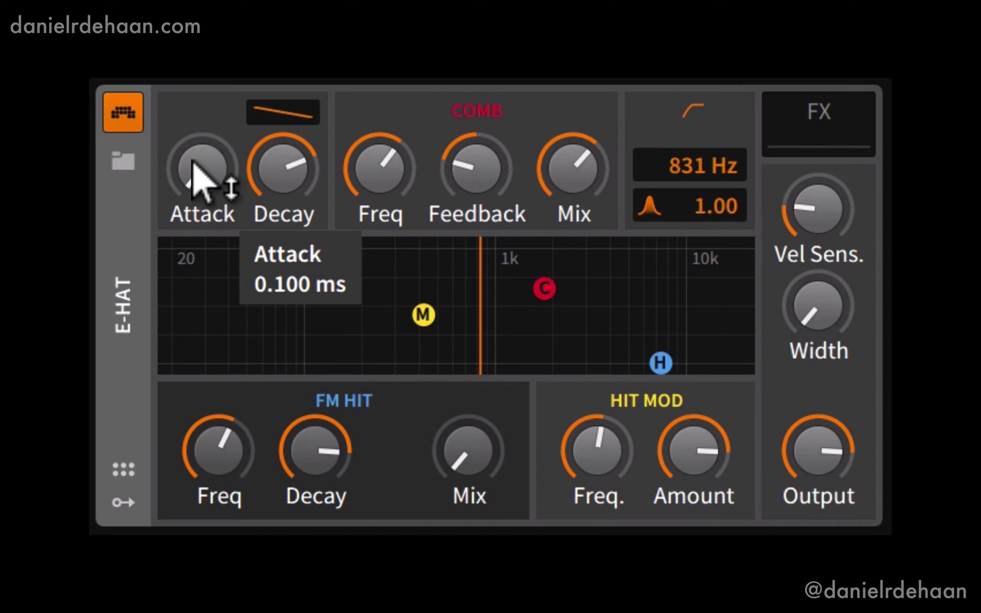
mouse_move(261, 162)
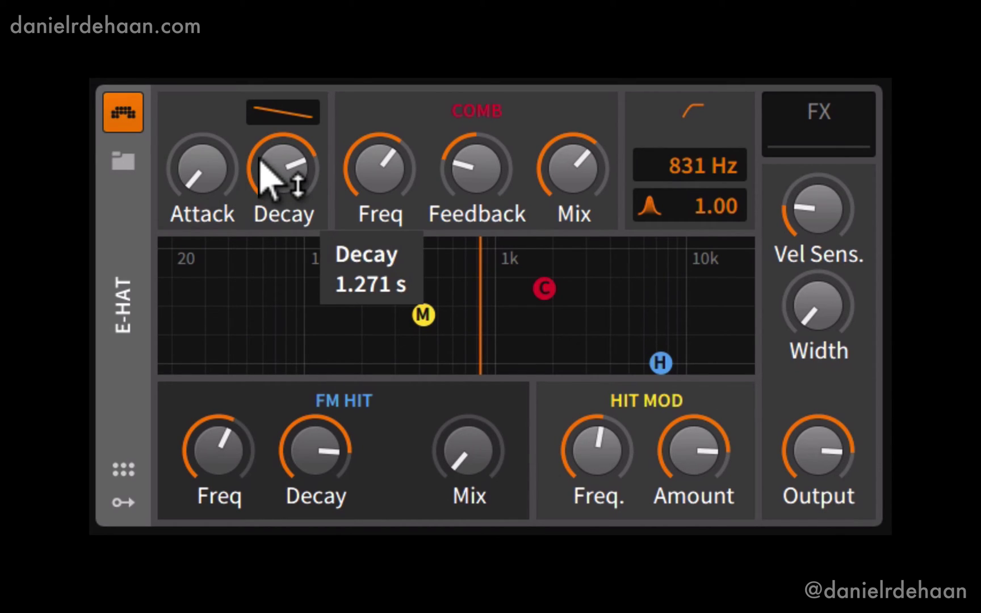
left_click_drag(202, 169, 199, 195)
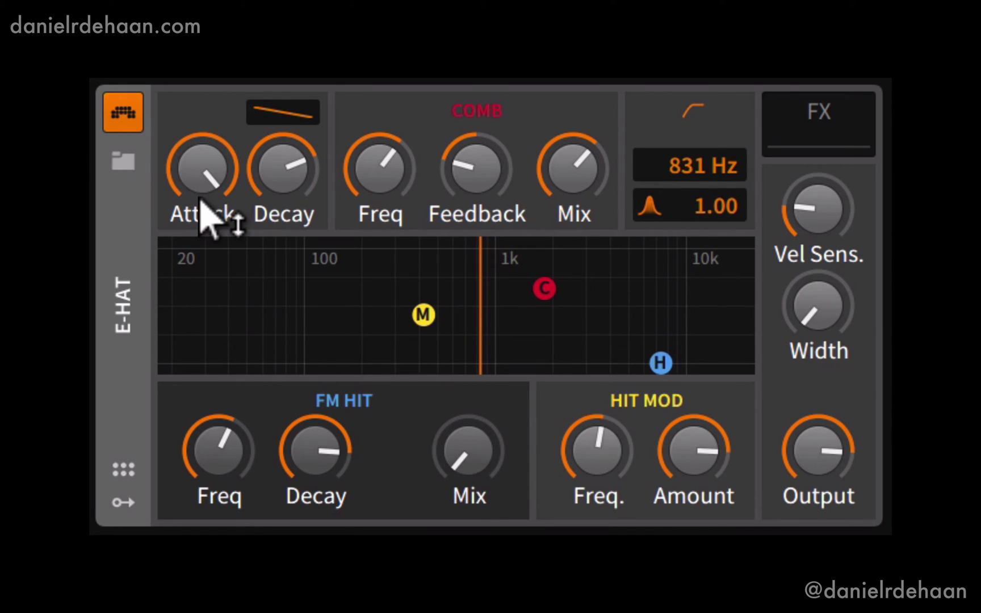
mouse_move(197, 158)
left_click_drag(197, 158, 245, 147)
Set the decay envelope curve's Bend to 100%
mouse_move(273, 113)
left_mouse_down()
mouse_move(273, 68)
mouse_move(272, 162)
mouse_move(263, 109)
left_mouse_up()
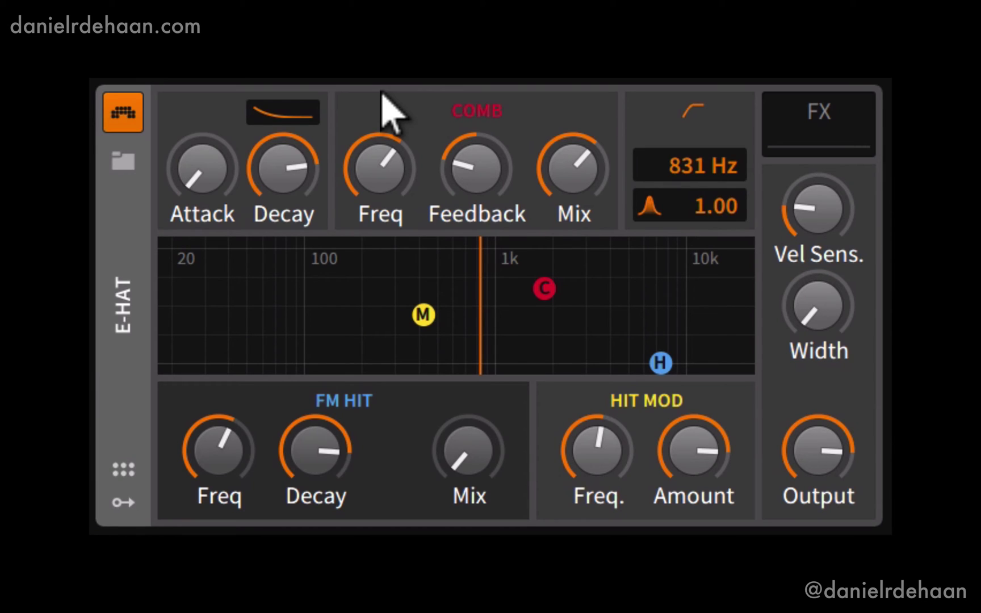
Experiment with comb mix, comb frequency (1.24 kHz, 466 Hz, 632 Hz) and feedback 71%
left_click_drag(538, 162, 484, 128)
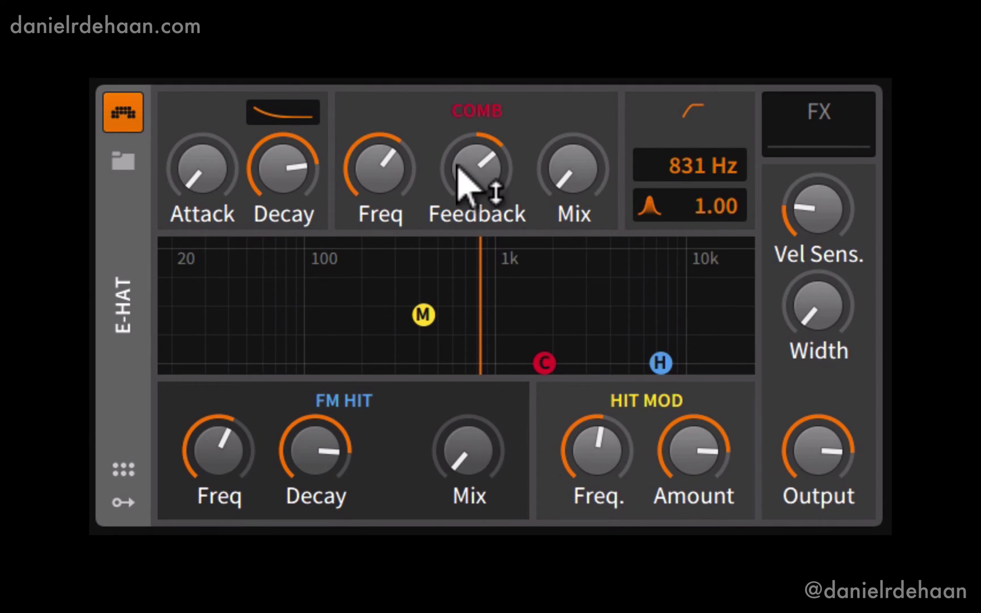
left_click_drag(380, 168, 380, 194)
left_click_drag(585, 205, 585, 131)
left_click_drag(482, 182, 482, 139)
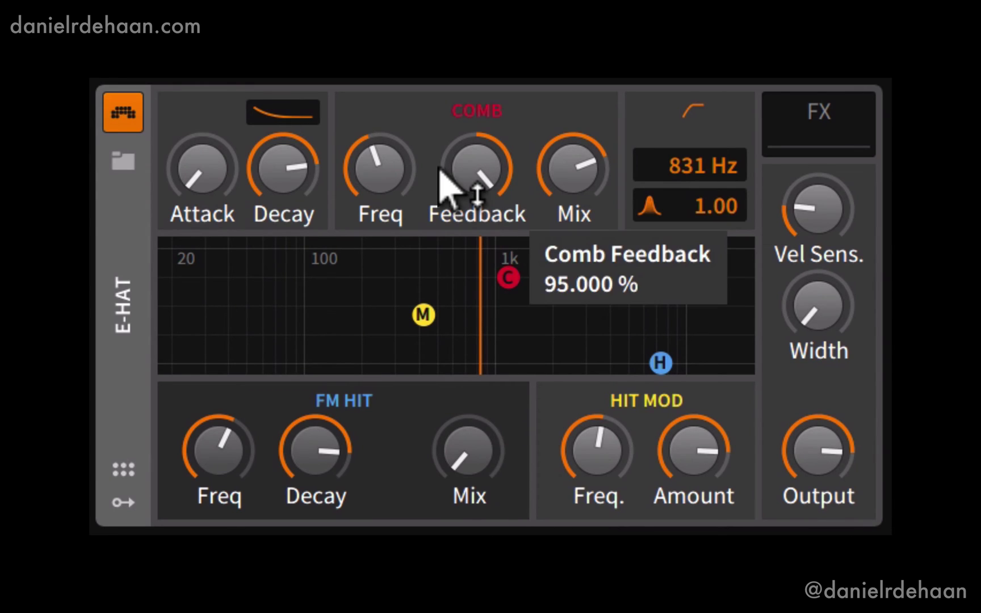
mouse_move(371, 166)
left_mouse_down()
mouse_move(371, 179)
mouse_move(374, 168)
left_mouse_up()
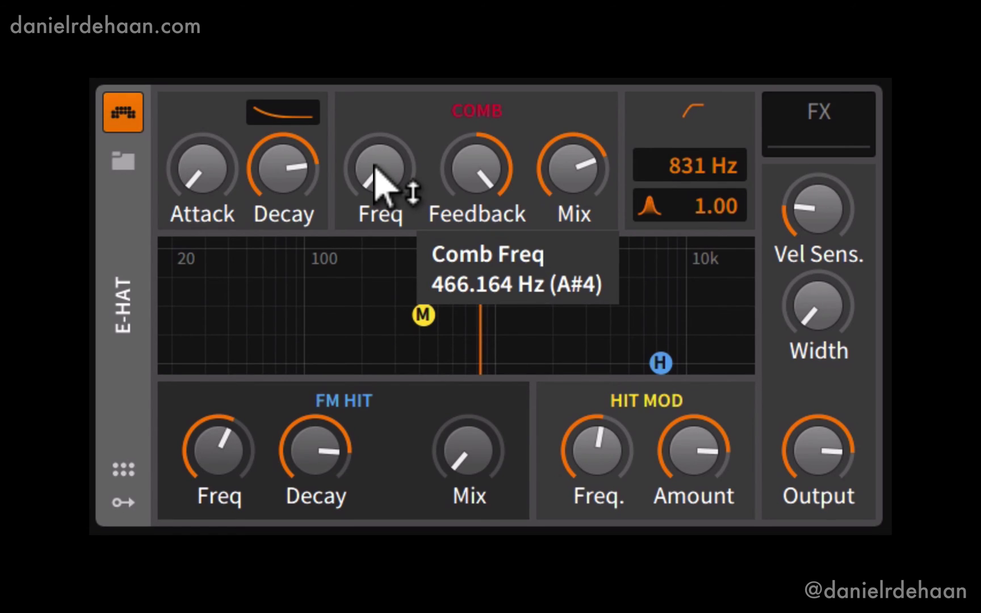
mouse_move(374, 171)
left_mouse_down()
mouse_move(375, 147)
mouse_move(426, 193)
left_mouse_up()
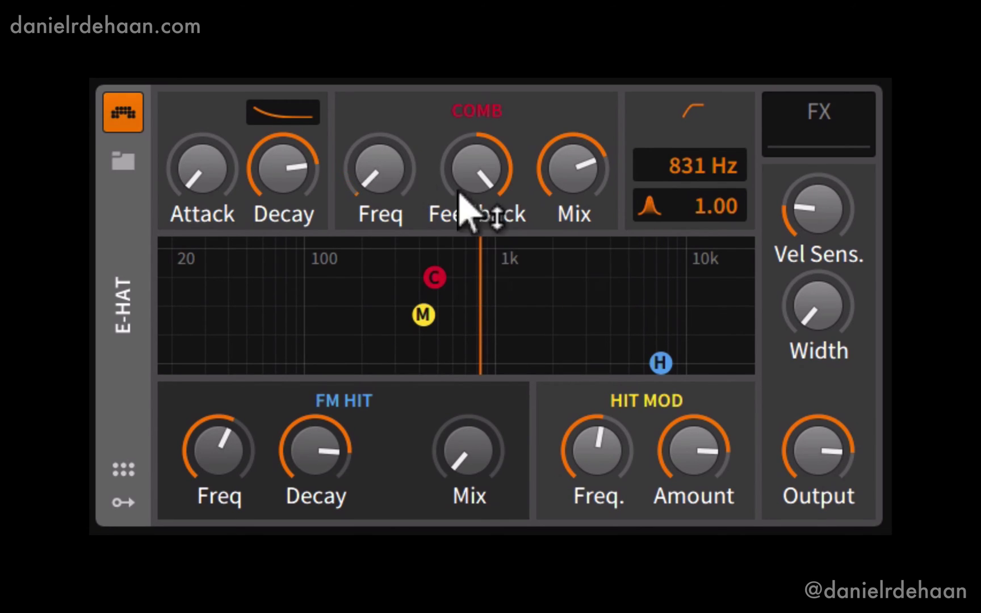
Set the comb feedback to -95% and the comb mix to half
mouse_move(466, 165)
left_click_drag(467, 165, 466, 251)
mouse_move(450, 173)
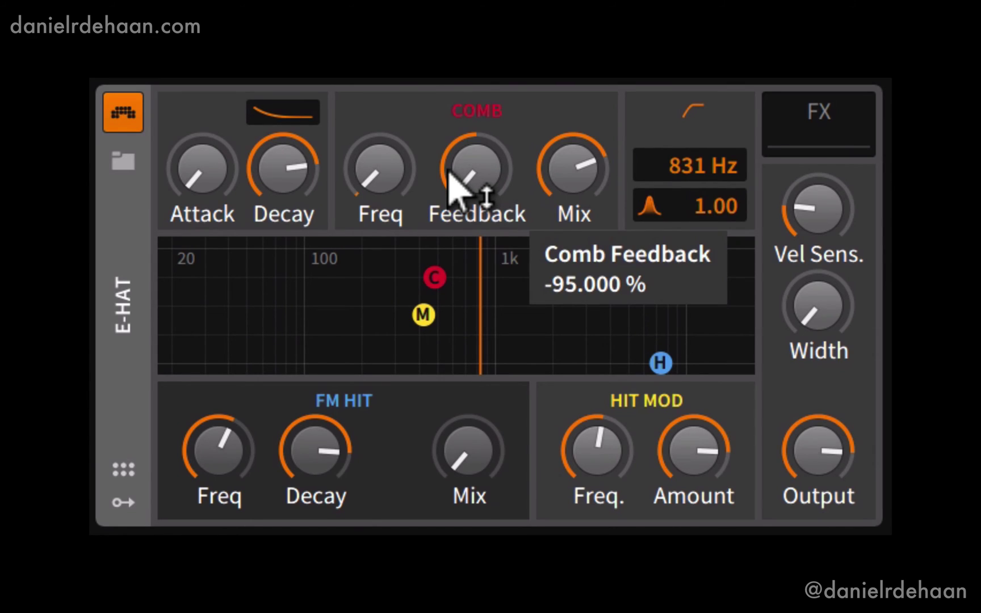
mouse_move(451, 179)
left_mouse_down()
mouse_move(464, 18)
mouse_move(464, 175)
left_mouse_up()
mouse_move(462, 233)
left_click_drag(571, 169, 571, 136)
Try comb mix at 100%, settle amp decay near 1.55 s, then zero the comb mix
mouse_move(379, 168)
left_mouse_down()
mouse_move(379, 148)
mouse_move(379, 161)
left_mouse_up()
mouse_move(265, 163)
left_mouse_down()
mouse_move(265, 142)
mouse_move(265, 163)
left_mouse_up()
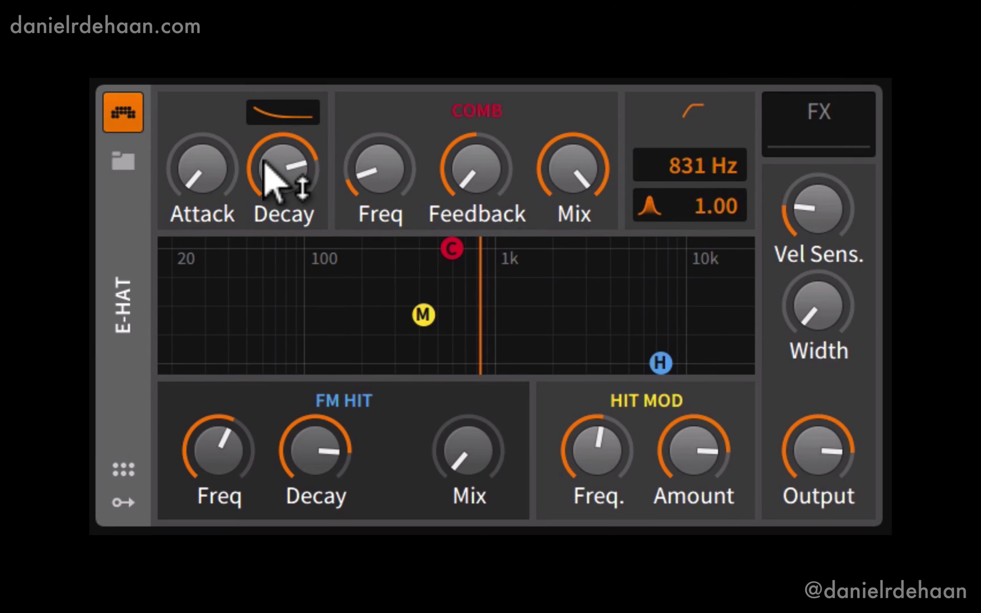
mouse_move(571, 173)
left_mouse_down()
mouse_move(570, 199)
mouse_move(572, 175)
left_mouse_up()
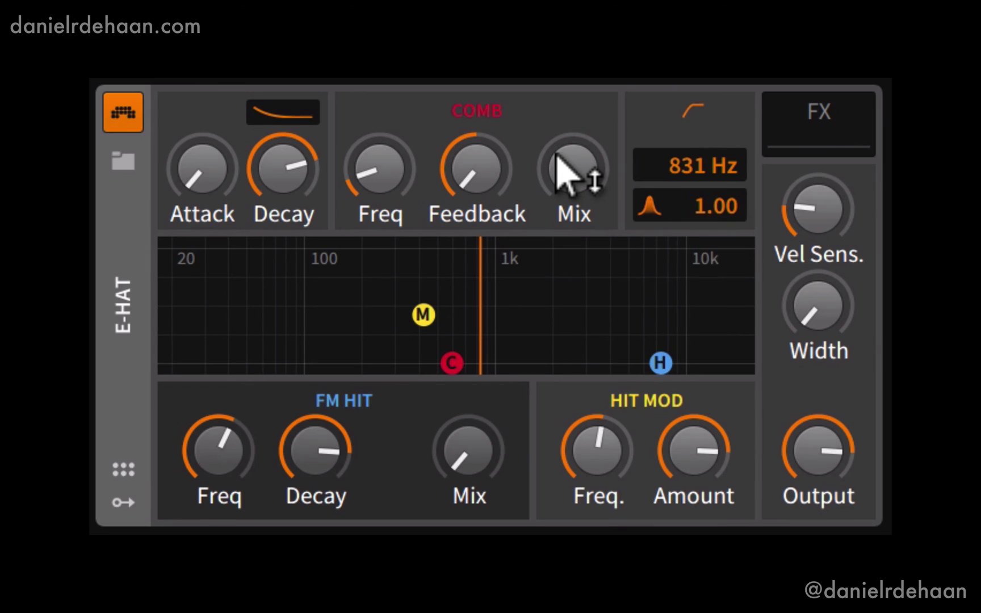
mouse_move(558, 159)
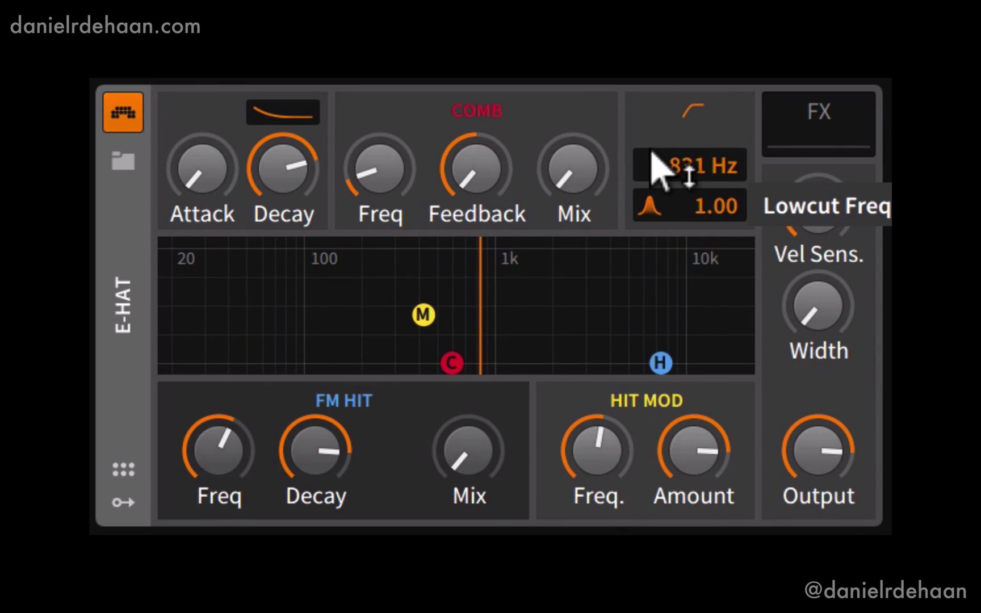
Sweep high-pass Q (0.32) and cutoff (toward 14.9 kHz), ending at Q 2.83, cutoff 831 Hz
left_click_drag(658, 199, 658, 232)
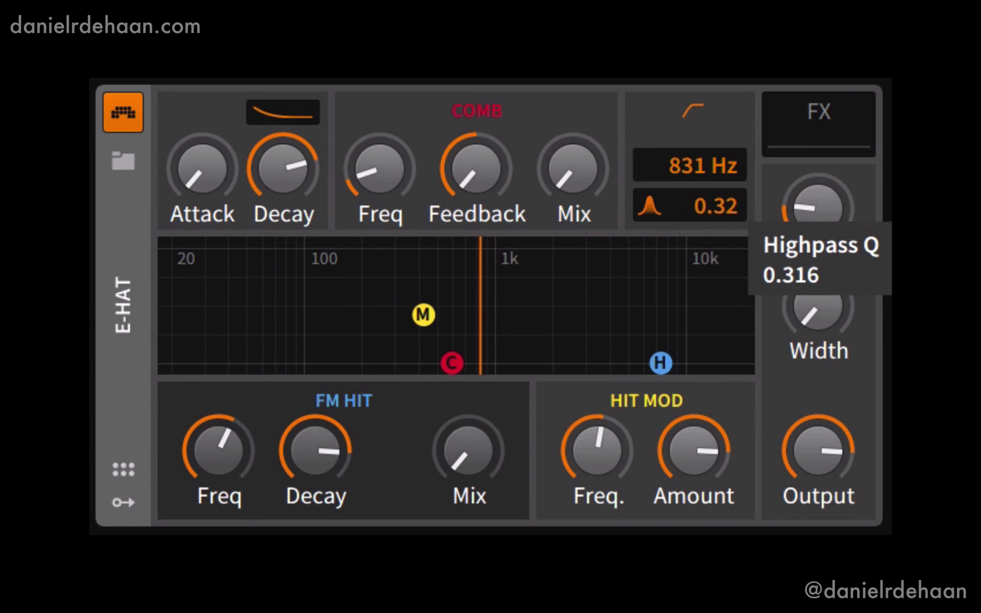
mouse_move(683, 170)
left_mouse_down()
mouse_move(682, 122)
mouse_move(683, 168)
left_mouse_up()
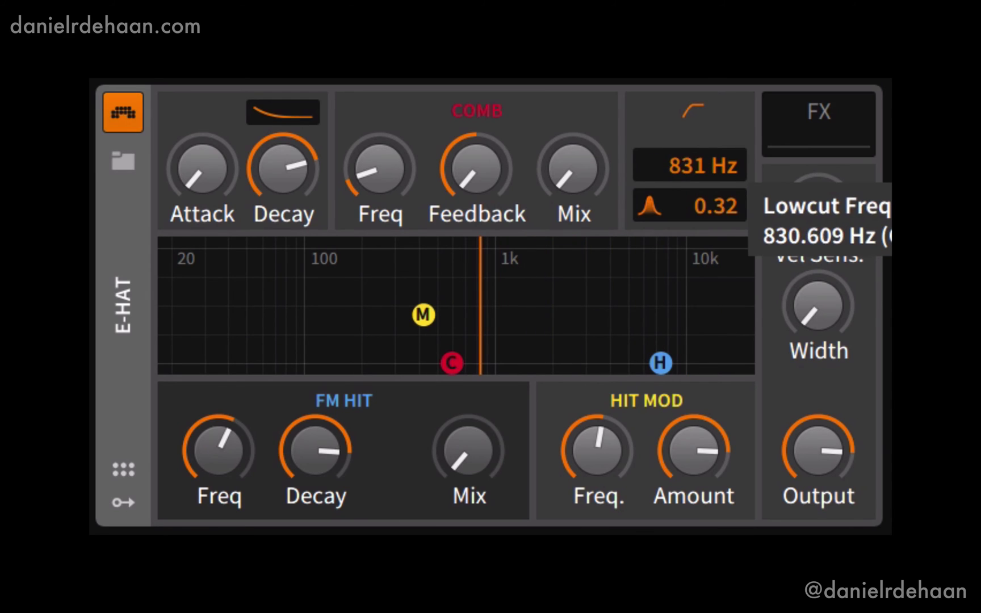
left_click(685, 171)
mouse_move(685, 171)
left_mouse_down()
mouse_move(685, 124)
mouse_move(685, 171)
left_mouse_up()
mouse_move(688, 210)
left_mouse_down()
mouse_move(701, 143)
mouse_move(704, 219)
left_mouse_up()
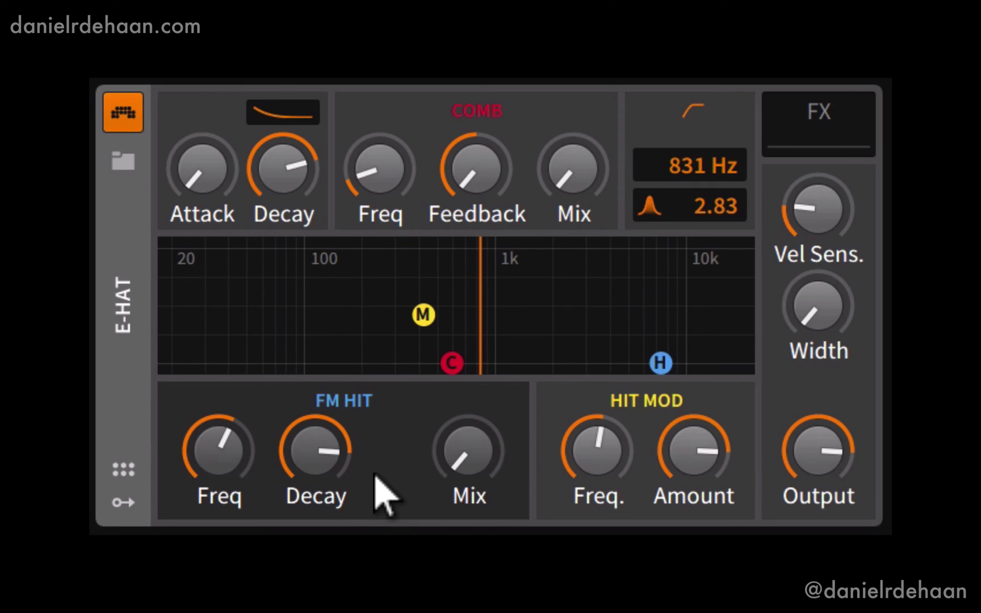
Raise FM hit mix, lower its frequency, lengthen its decay slightly, and zero hit mod amount
left_click_drag(460, 471, 460, 365)
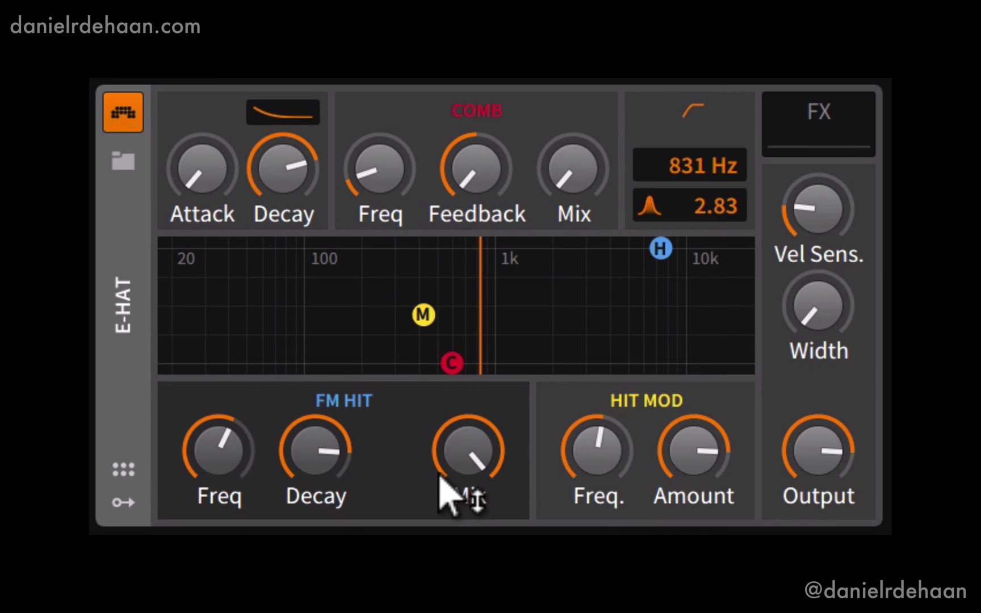
mouse_move(211, 451)
left_mouse_down()
mouse_move(211, 505)
mouse_move(211, 440)
mouse_move(212, 482)
mouse_move(212, 462)
left_mouse_up()
mouse_move(294, 451)
left_mouse_down()
mouse_move(294, 496)
mouse_move(301, 446)
left_mouse_up()
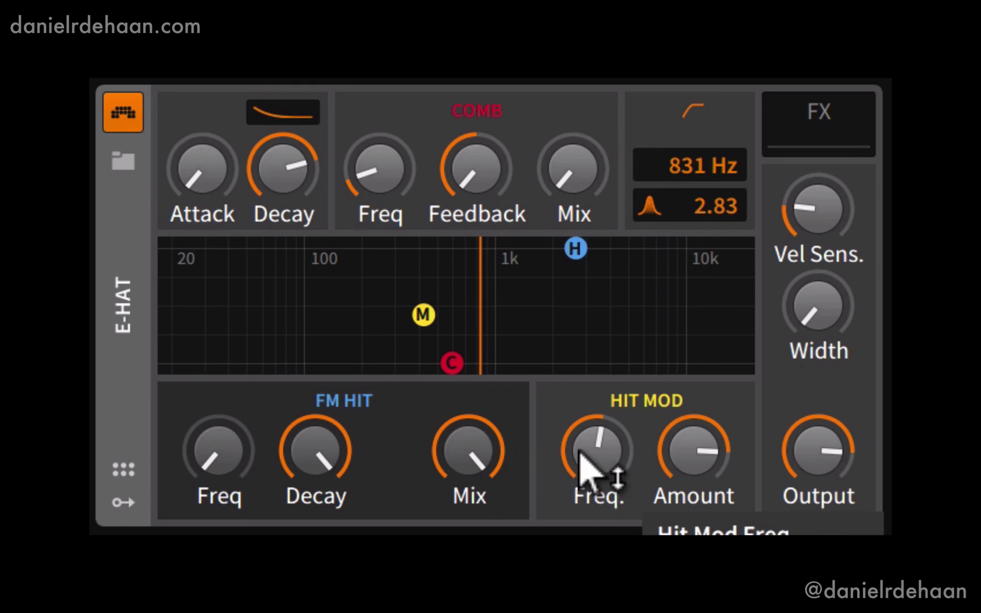
left_click_drag(693, 451, 694, 499)
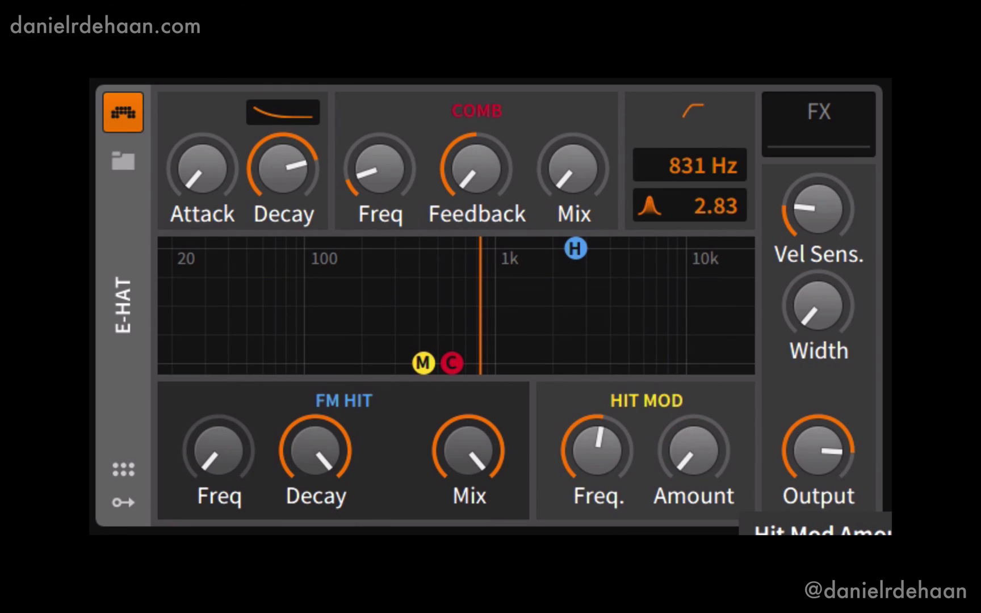
mouse_move(194, 461)
left_mouse_down()
mouse_move(193, 440)
mouse_move(194, 461)
left_mouse_up()
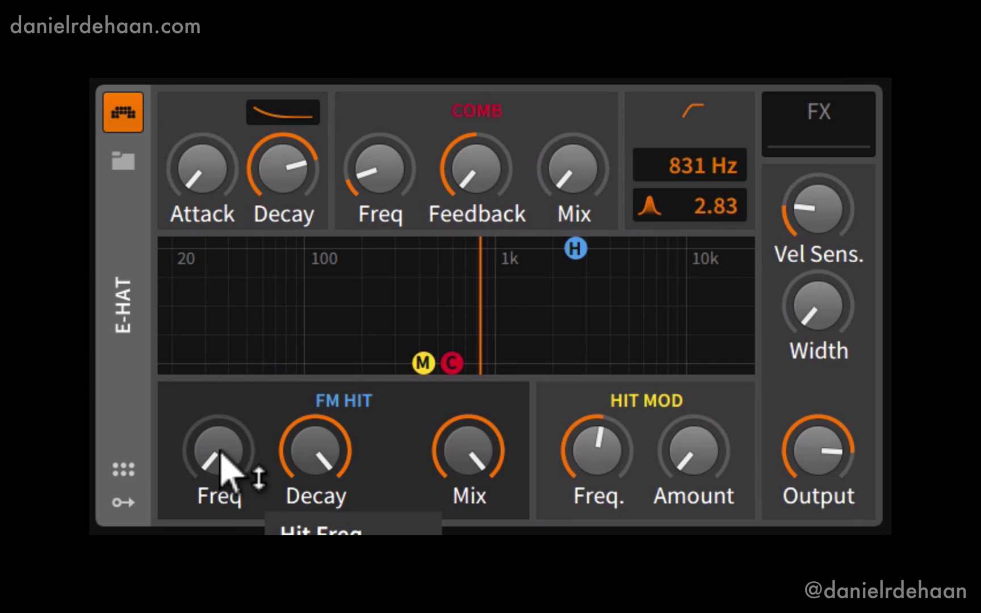
Lower the hit mod frequency, raise its amount, and nudge the frequency back up
left_click_drag(587, 438, 590, 500)
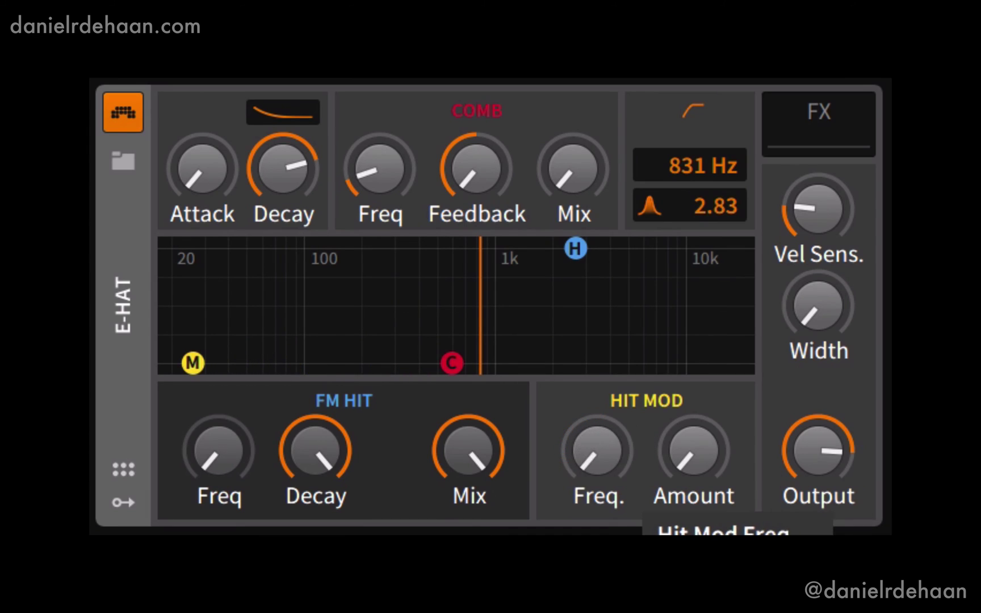
left_click_drag(693, 452, 693, 347)
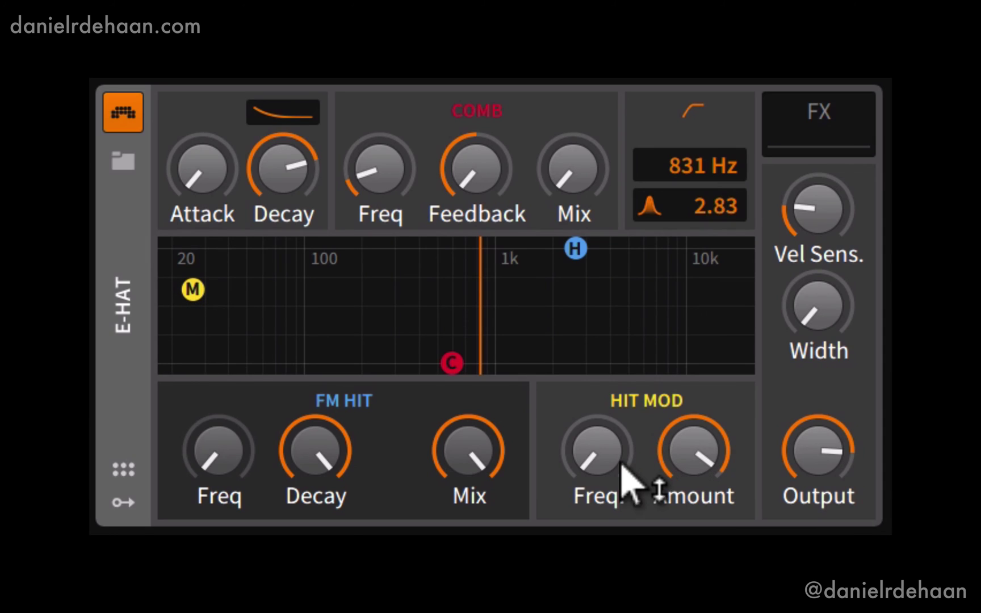
mouse_move(595, 467)
left_mouse_down()
mouse_move(596, 345)
mouse_move(596, 450)
left_mouse_up()
Shorten FM hit decay, tune hit mod frequency, set comb mix ~29% and decay 282 ms
left_click_drag(318, 483, 318, 531)
mouse_move(620, 476)
left_mouse_down()
mouse_move(620, 437)
mouse_move(620, 451)
left_mouse_up()
left_click_drag(455, 431, 455, 466)
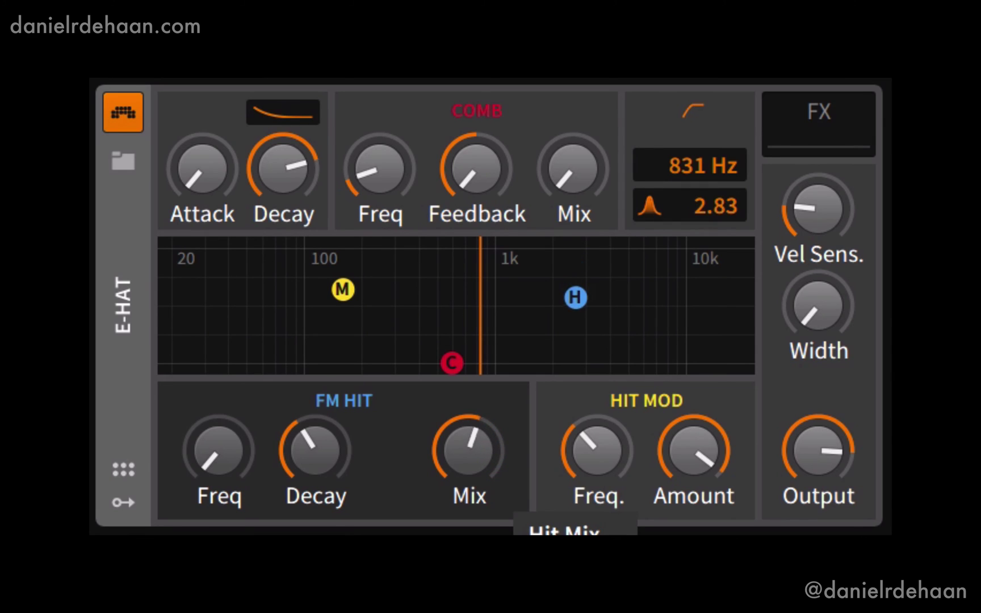
left_click_drag(570, 171, 569, 126)
left_click_drag(275, 175, 355, 208)
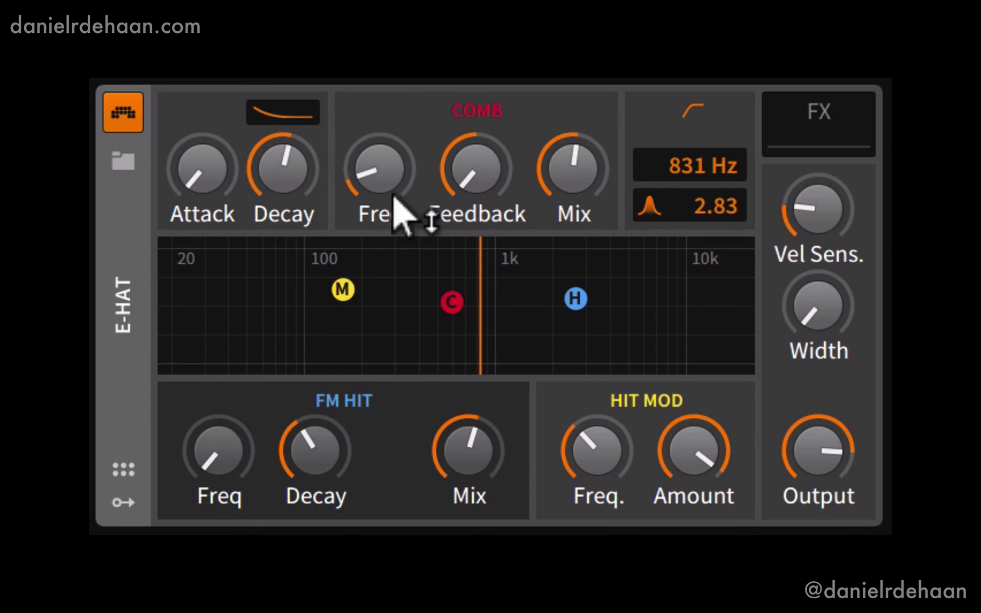
Turn the Width knob up well past its midpoint to widen the hi-hat
mouse_move(799, 287)
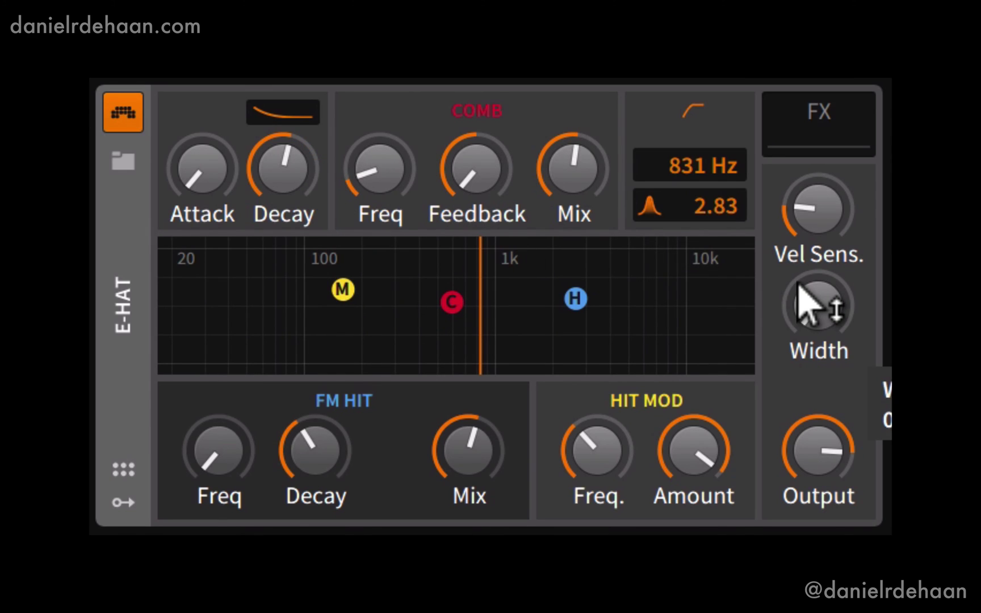
left_click_drag(801, 288, 801, 267)
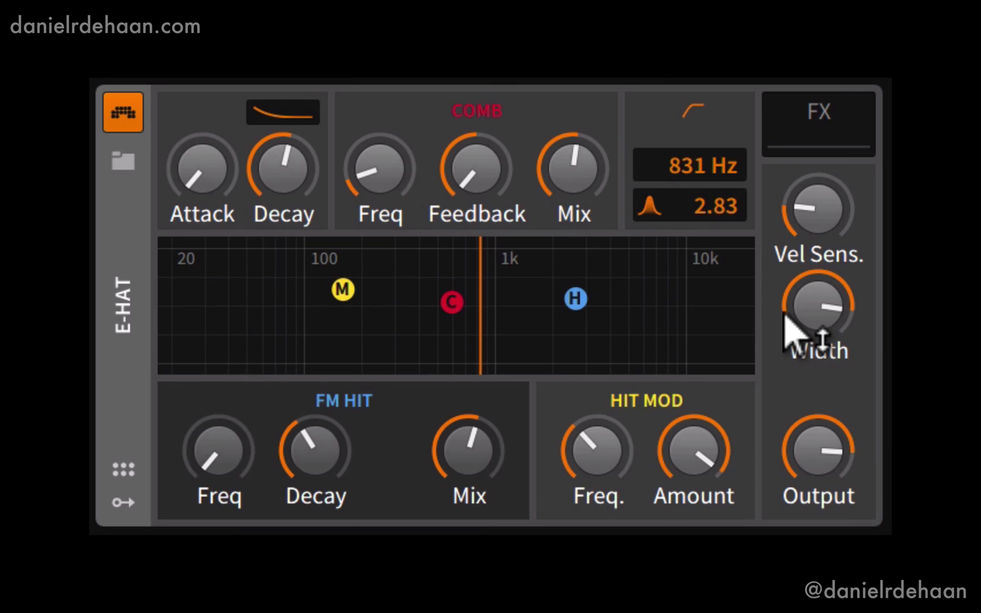
left_click_drag(785, 316, 784, 317)
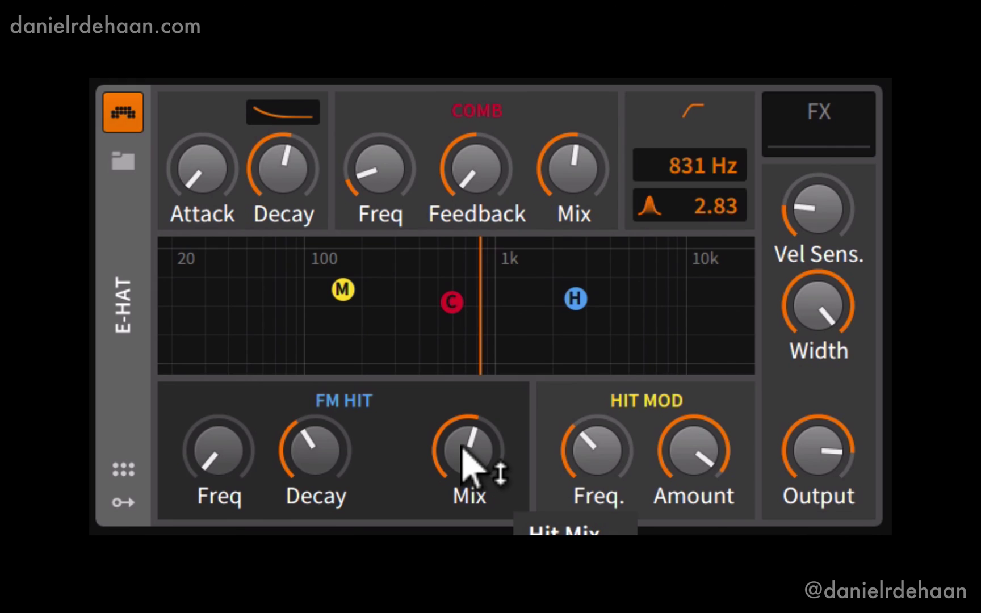
Sweep the FM hit mix fully down and back up, leaving it just below before
left_click_drag(463, 449, 463, 511)
mouse_move(468, 451)
left_mouse_down()
mouse_move(468, 391)
mouse_move(463, 468)
mouse_move(463, 455)
left_mouse_up()
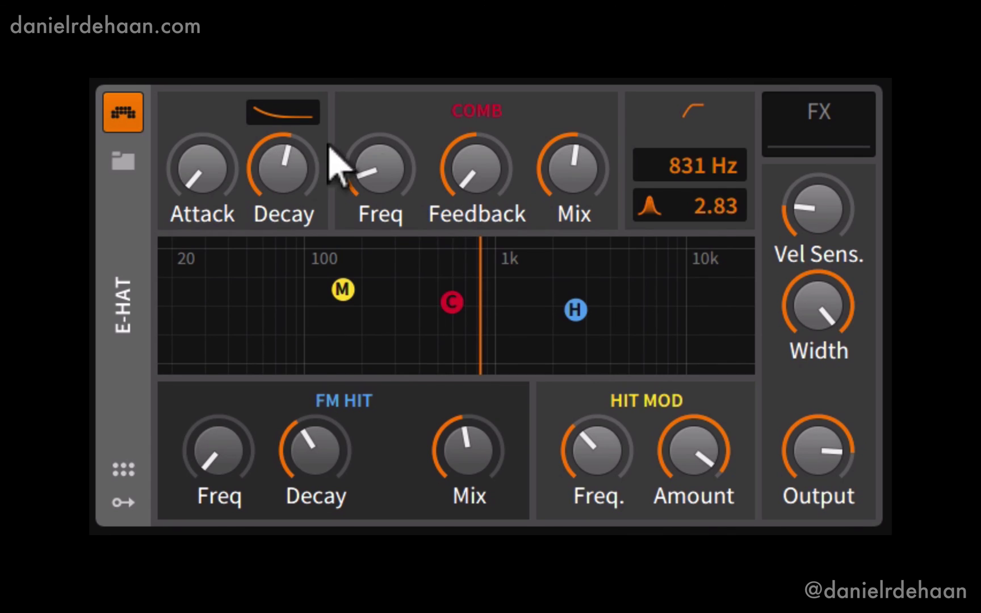
mouse_move(476, 149)
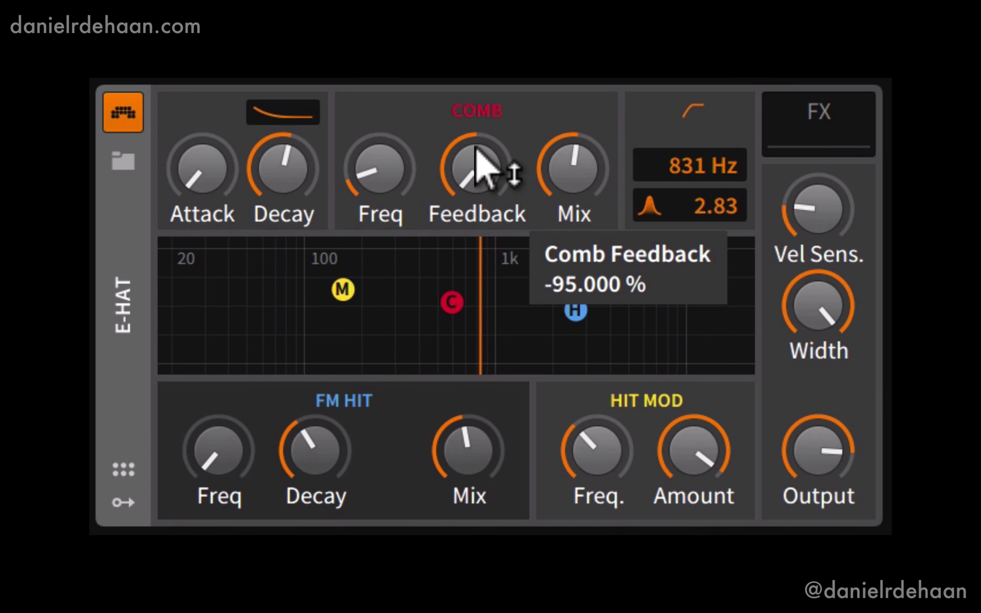